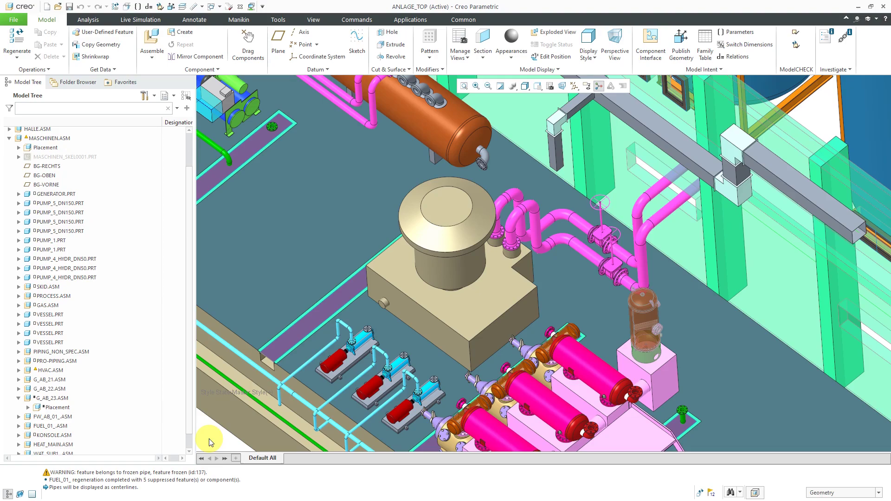
Enter the Piping application and start Extract Model's Extract option, found by searching 'extra'.
left_click(415, 20)
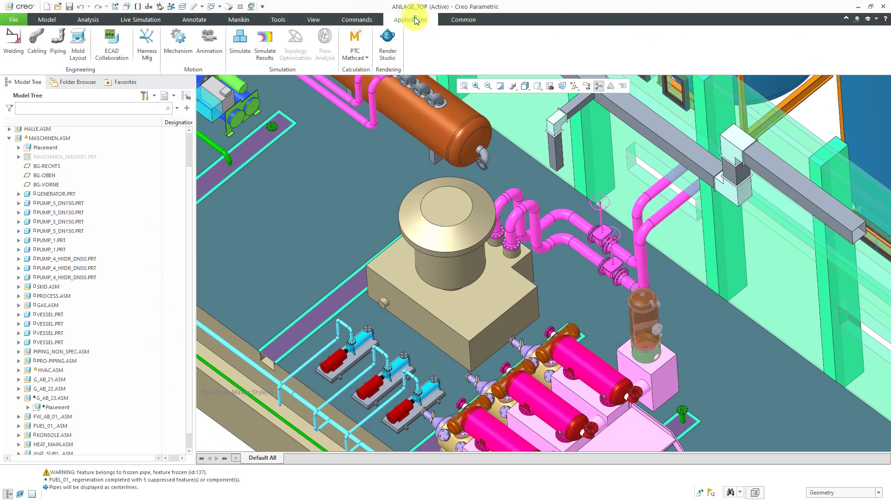
left_click(55, 48)
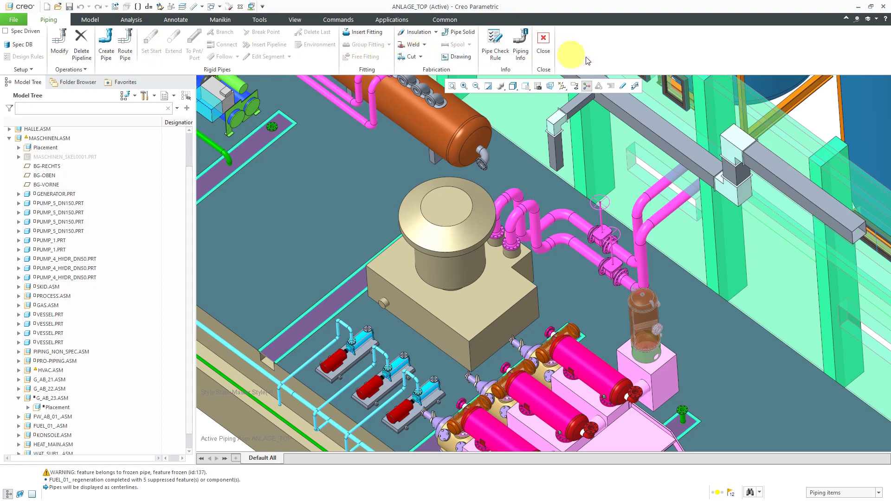
left_click(857, 20)
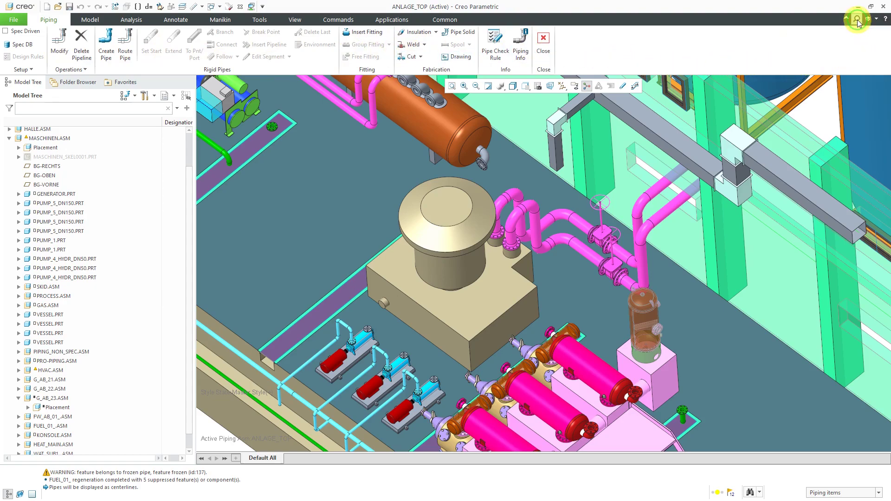
type("extrac")
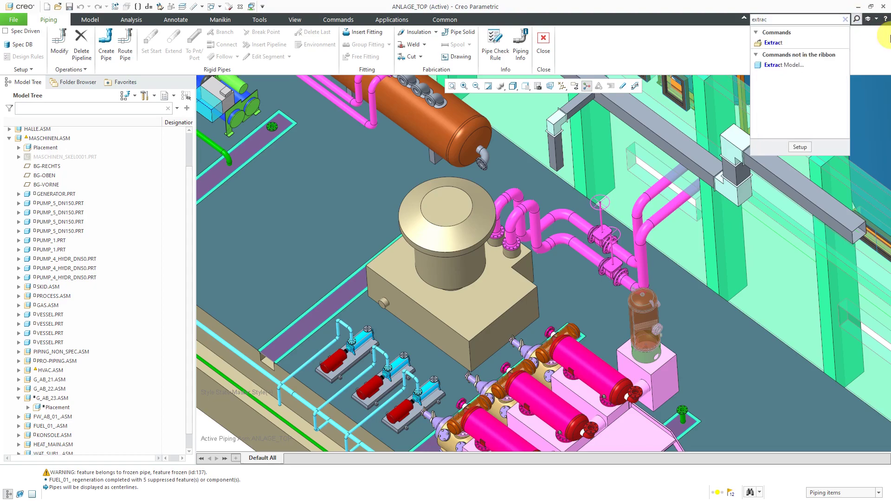
left_click(790, 64)
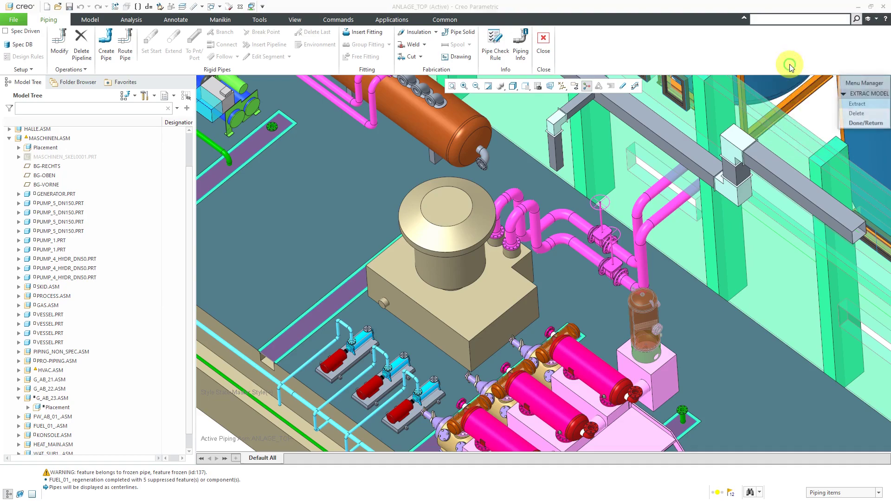
left_click(860, 103)
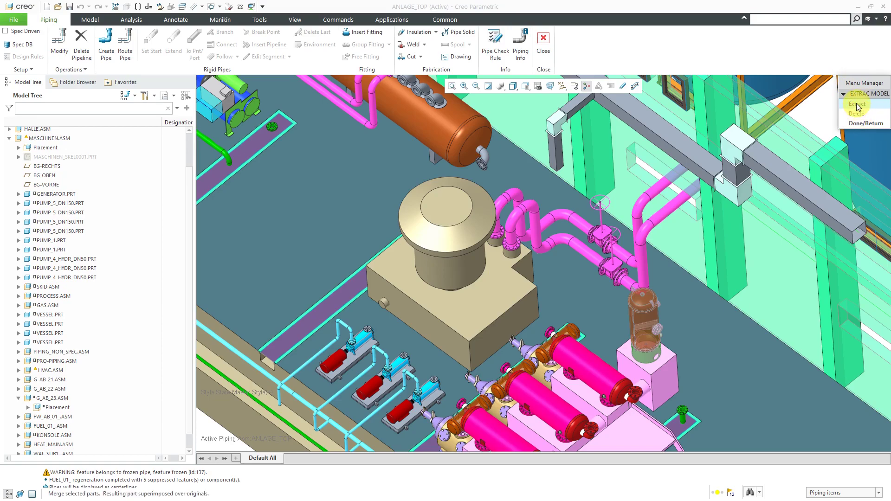
Name the new extracted part 'extracted-solid'.
left_click(857, 104)
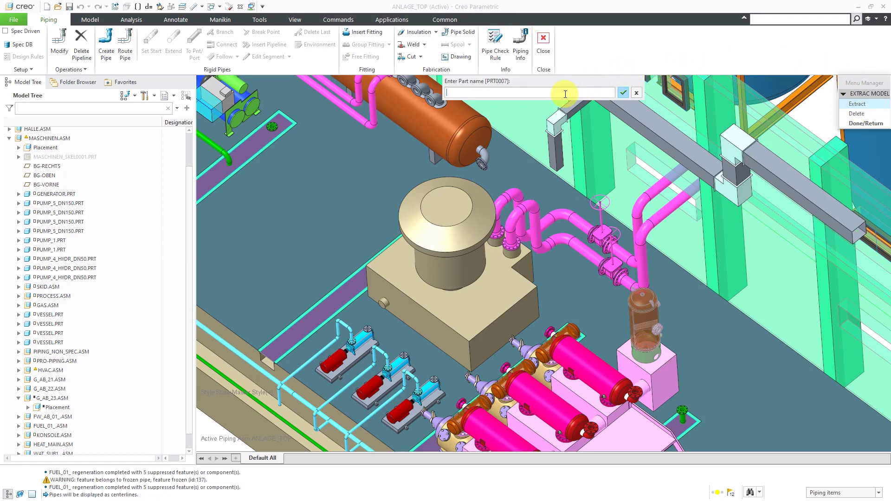
type("extracted-solid")
key("Return")
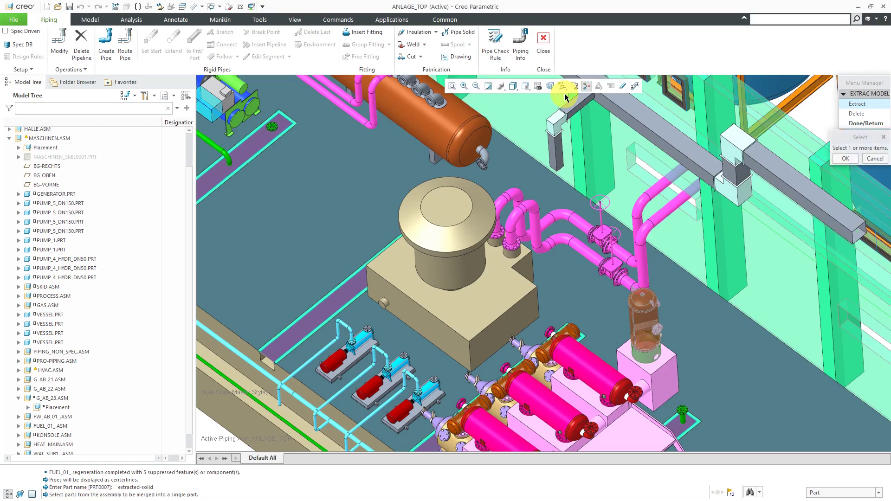
Select the base flange and the straight pipes and elbows running up and across.
scroll(530, 229, "up", 6)
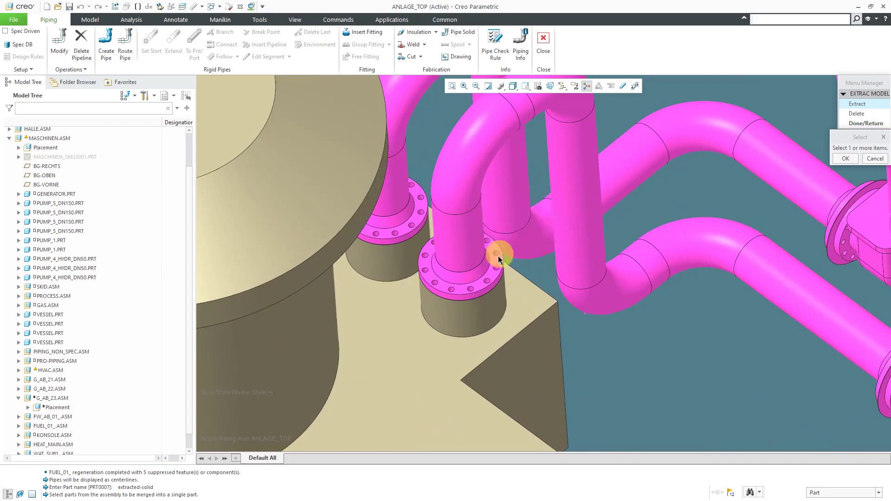
left_click(483, 280)
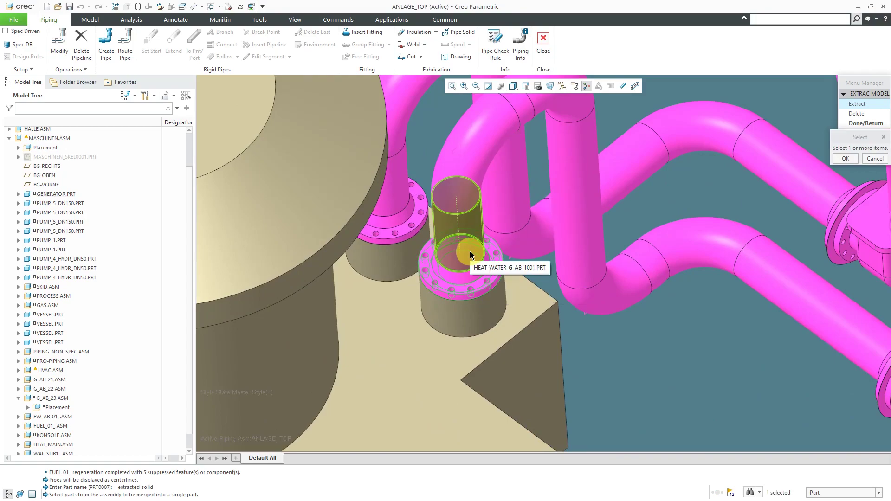
left_click(471, 252)
left_click(470, 252)
left_click(455, 184)
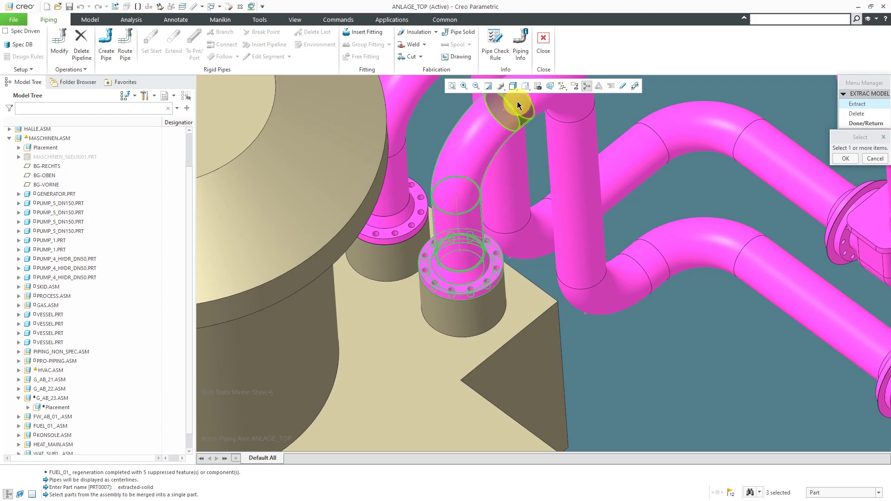
left_click(519, 104)
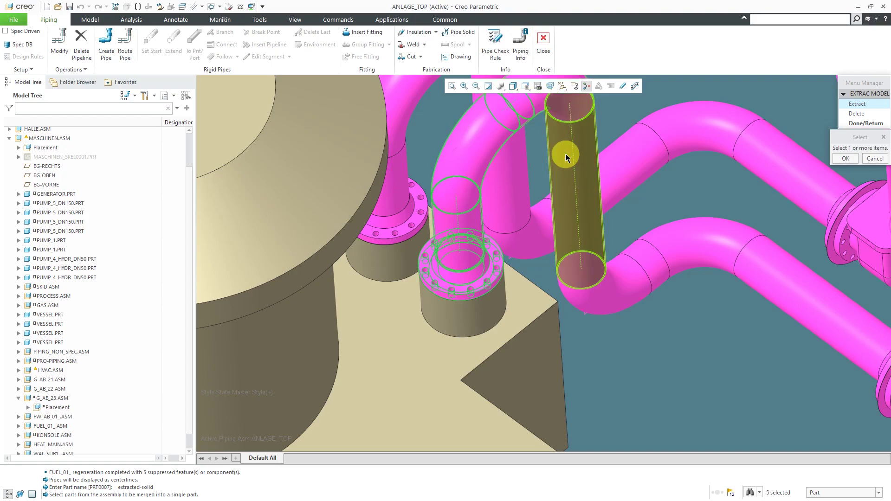
left_click(593, 267)
left_click(608, 300)
left_click(652, 264)
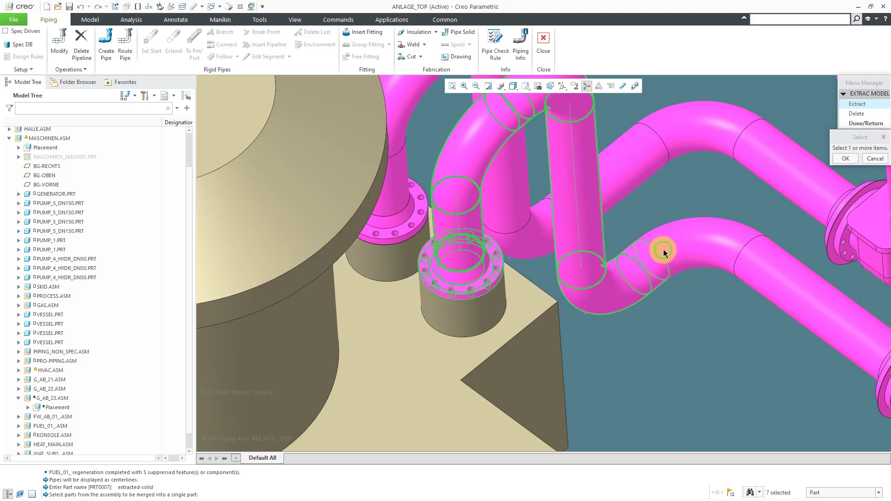
left_click(677, 239)
left_click(771, 272)
Add the valve with its flanges, the lower-right pipe and elbow, and the vertical pipe.
scroll(561, 200, "down", 5)
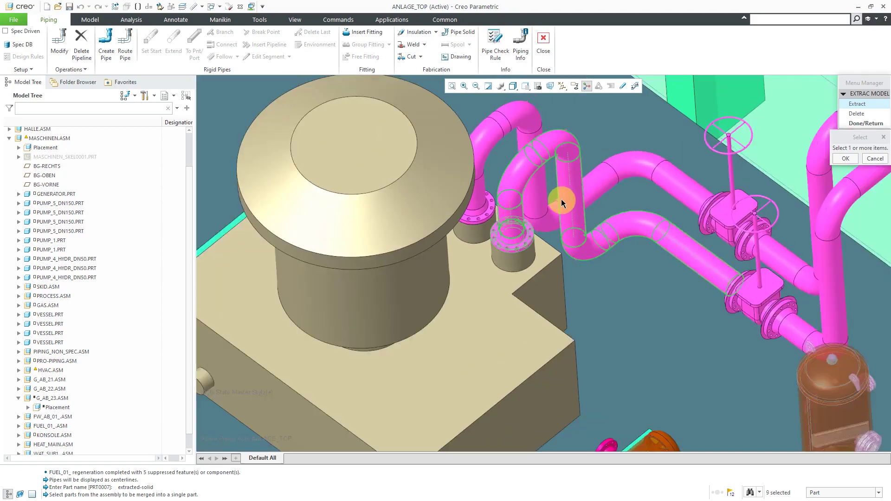
scroll(696, 253, "up", 5)
left_click(604, 237)
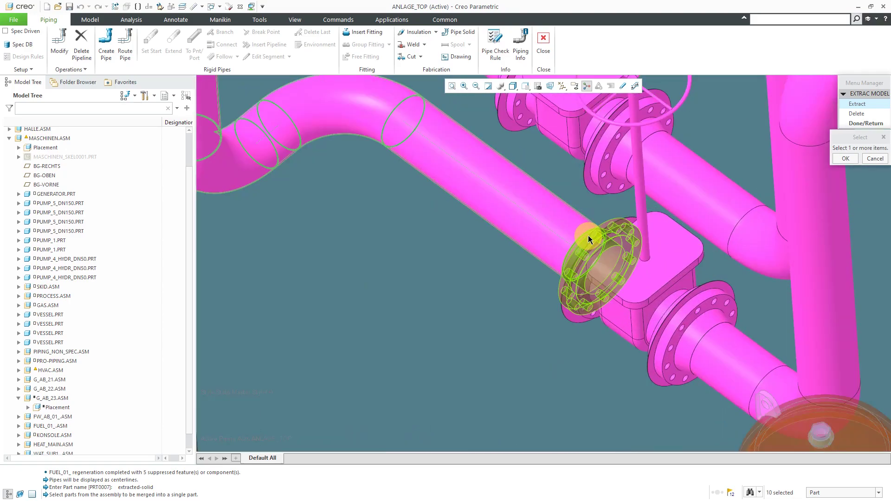
left_click(682, 259)
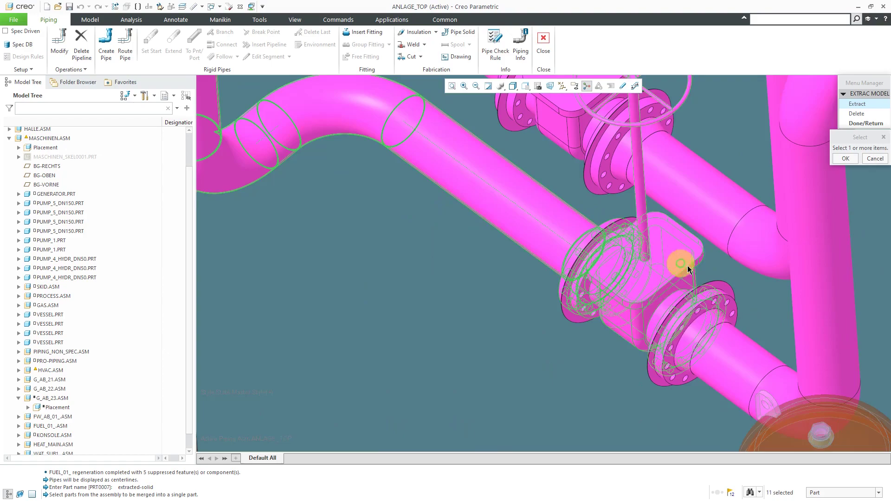
left_click(712, 286)
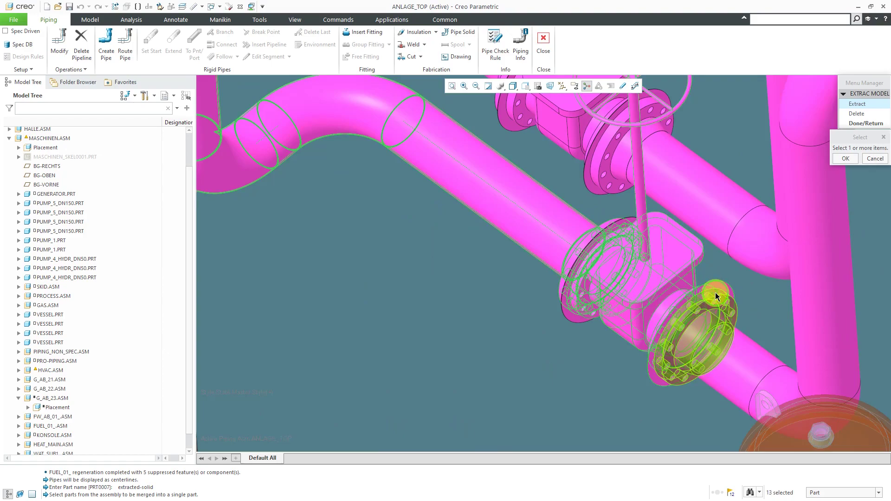
left_click(712, 287)
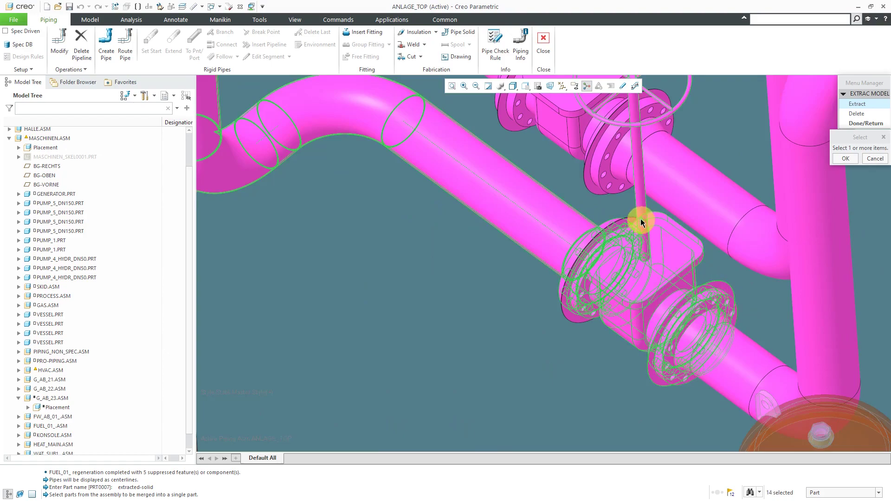
left_click(733, 362)
left_click(782, 387)
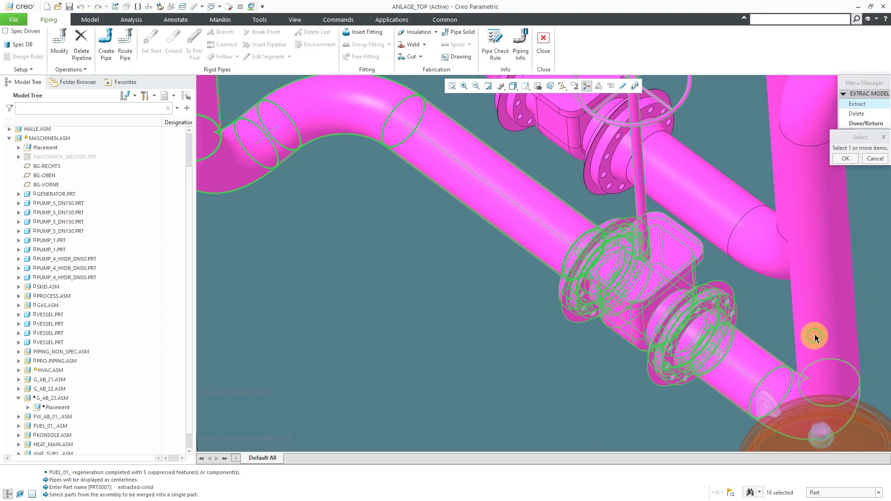
left_click(815, 335)
left_click(815, 333)
Add the remaining pipe segments toward the magenta pipes, bringing the selection to 22 parts.
scroll(816, 334, "up", 5)
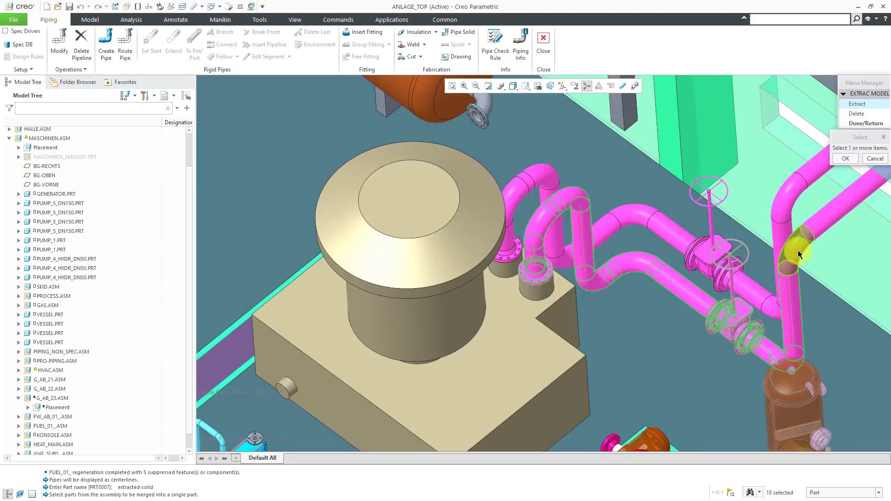
left_click(830, 212)
scroll(741, 262, "up", 5)
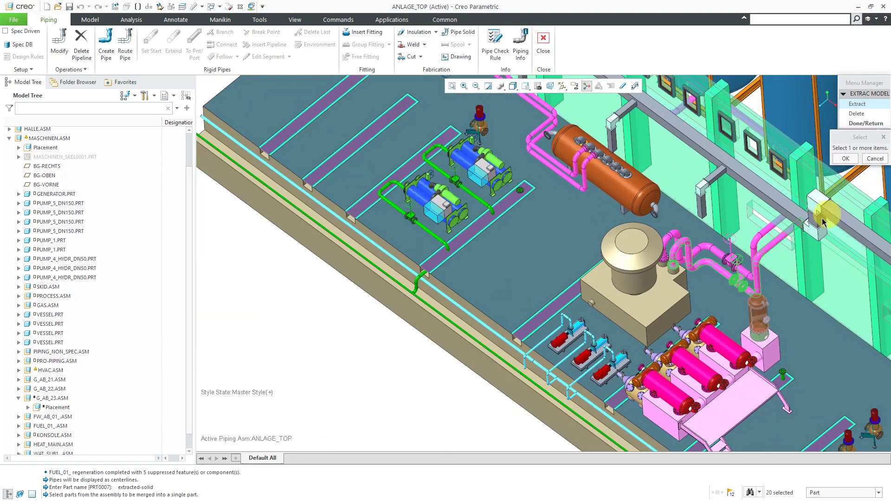
mouse_move(744, 265)
middle_mouse_down("shift")
mouse_move(789, 209)
mouse_move(754, 205)
mouse_move(731, 239)
mouse_move(742, 267)
middle_mouse_up("shift")
scroll(728, 223, "up", 3)
scroll(659, 180, "down", 4)
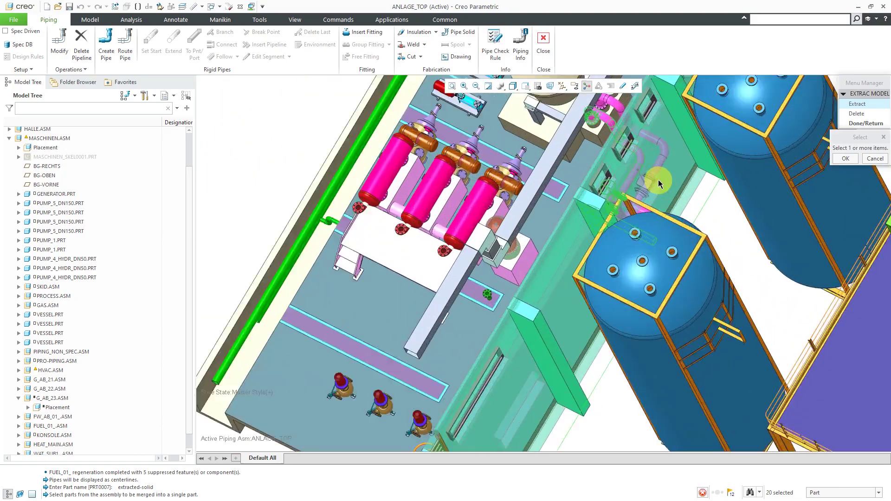
scroll(654, 230, "down", 5)
middle_click_drag(655, 230, 620, 265)
scroll(620, 260, "up", 2)
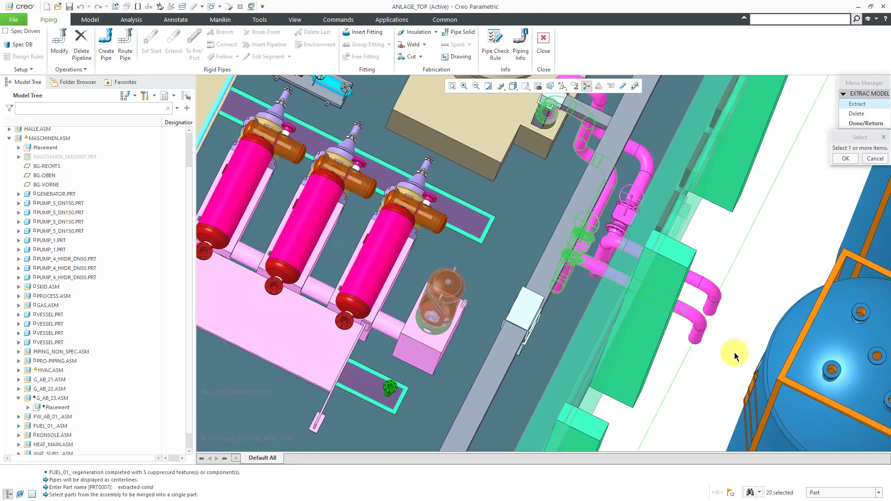
left_click(697, 317)
left_click(697, 339)
middle_click_drag(683, 343, 698, 354)
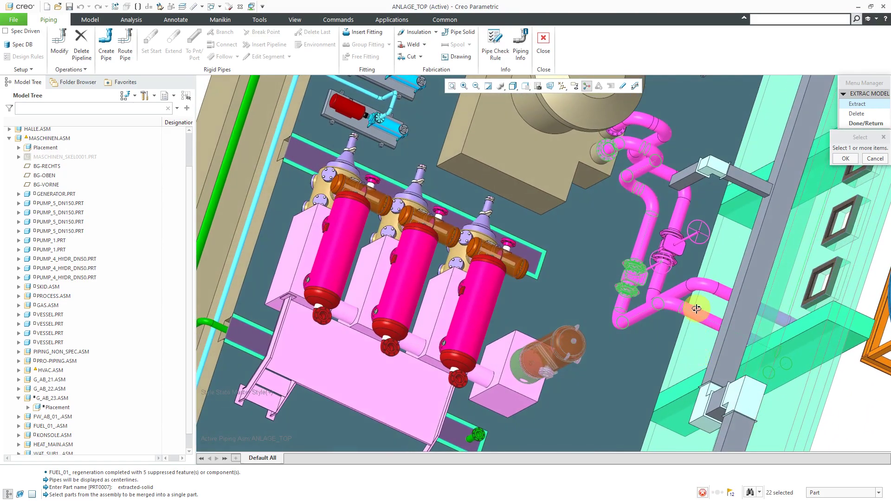
scroll(692, 323, "down", 5)
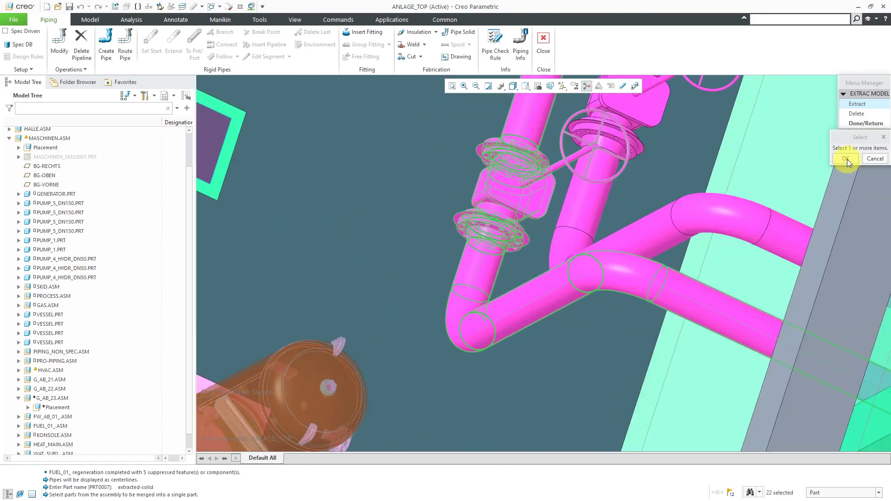
Confirm the 22 picked parts, finish extraction, and open EXTRACTED-SOLID.PRT from the Model Tree.
left_click(846, 159)
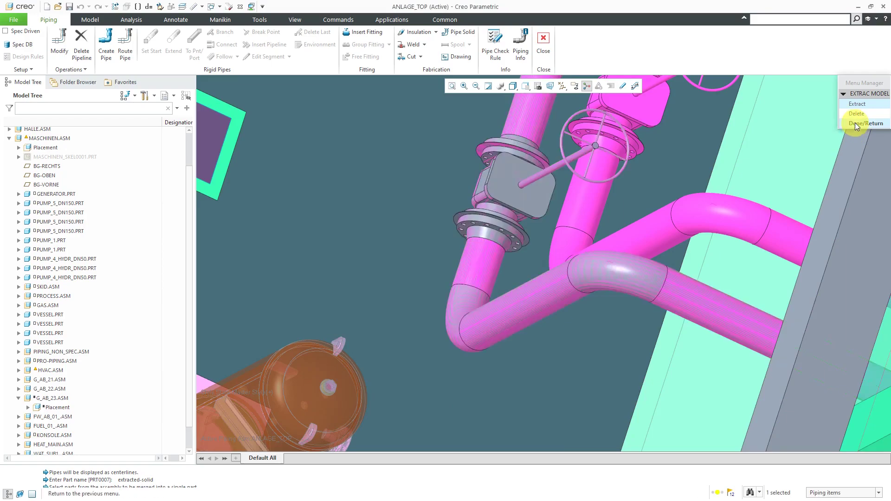
left_click(855, 123)
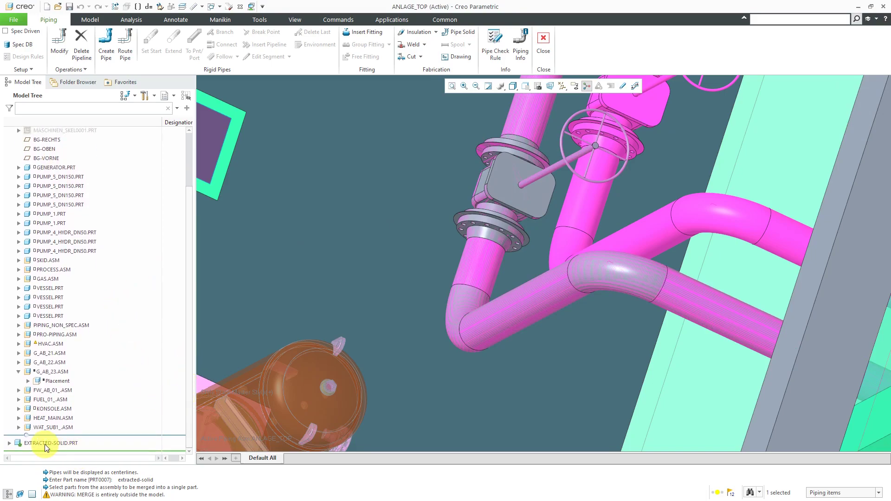
left_click(57, 447)
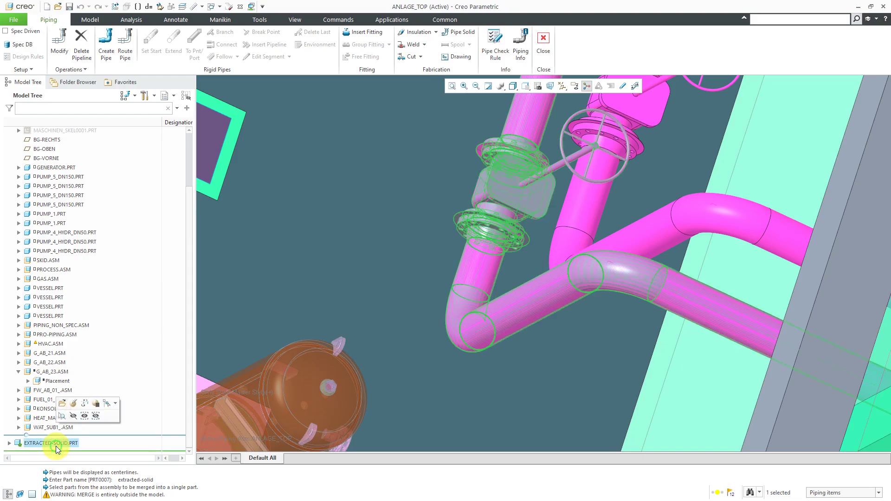
left_click(62, 404)
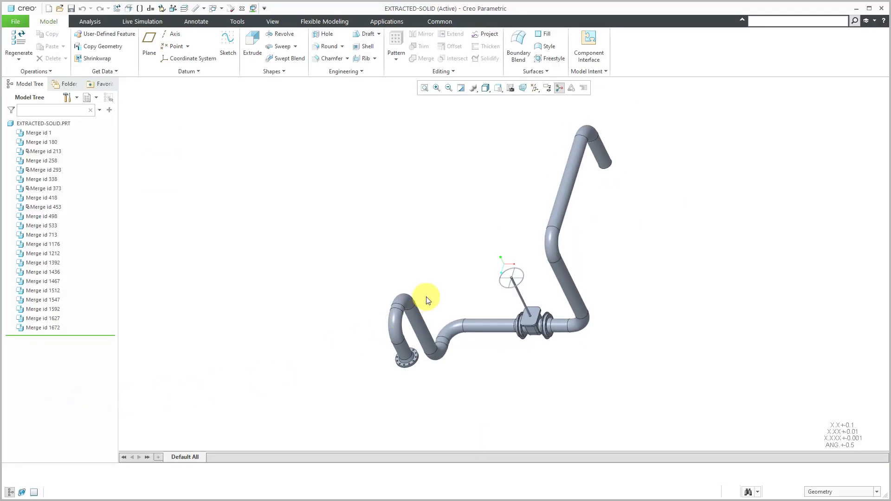
middle_click_drag(426, 297, 455, 284)
mouse_move(446, 348)
middle_mouse_down()
mouse_move(442, 334)
mouse_move(441, 350)
middle_mouse_up()
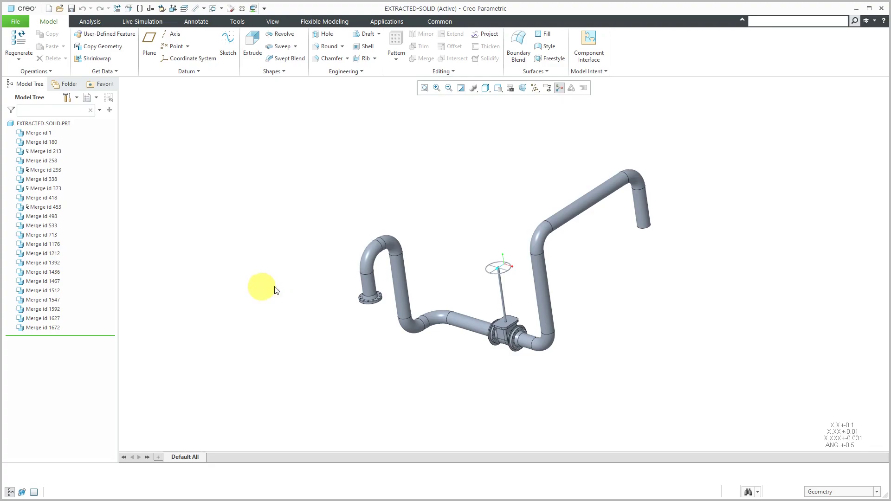
mouse_move(432, 334)
middle_mouse_down()
mouse_move(460, 323)
mouse_move(424, 332)
middle_mouse_up()
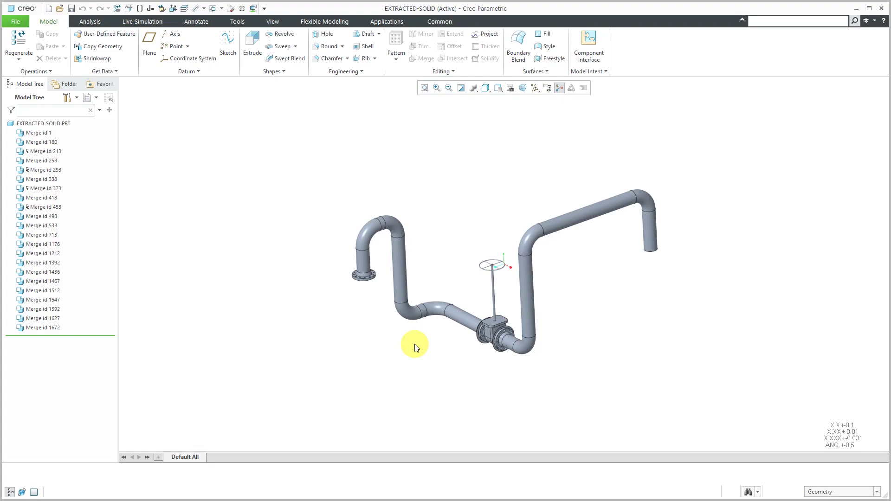
scroll(495, 291, "up", 3)
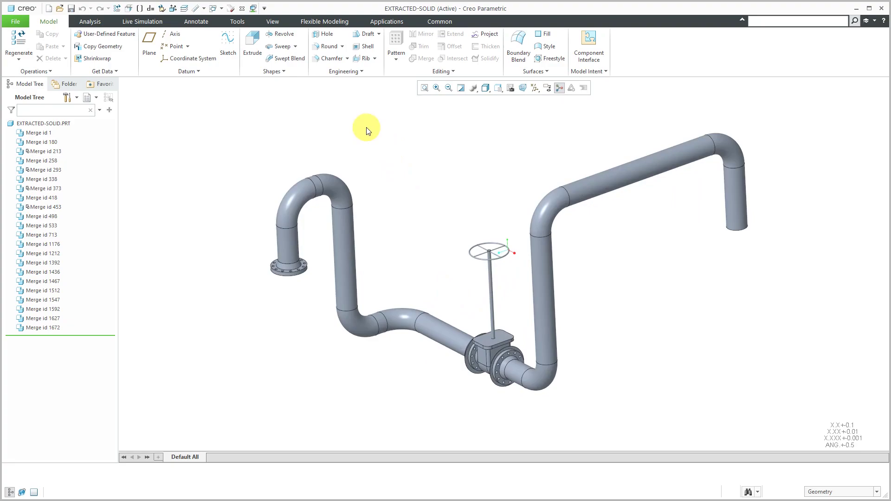
Switch back to the ANLAGE_TOP.ASM window.
left_click(221, 8)
left_click(232, 20)
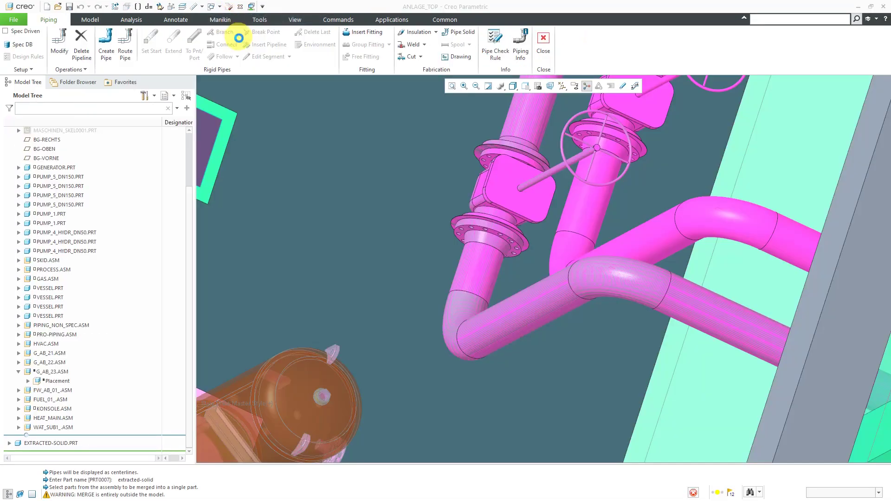
scroll(499, 288, "down", 3)
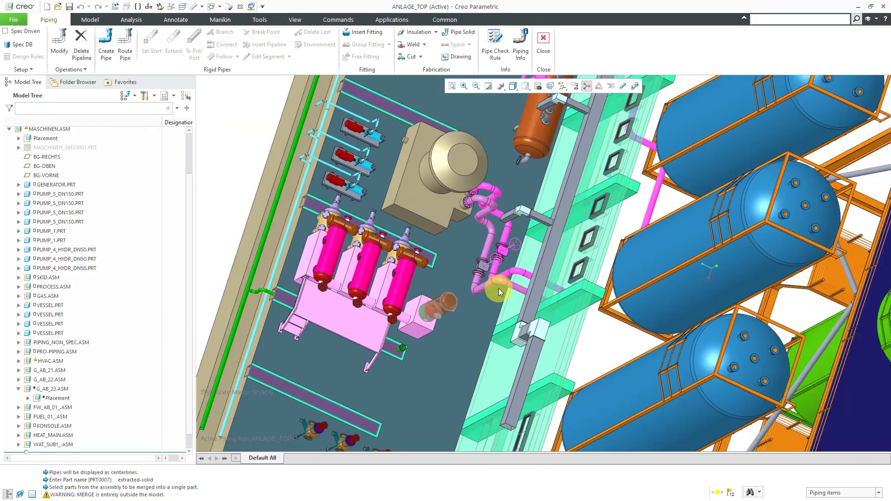
scroll(500, 285, "up", 3)
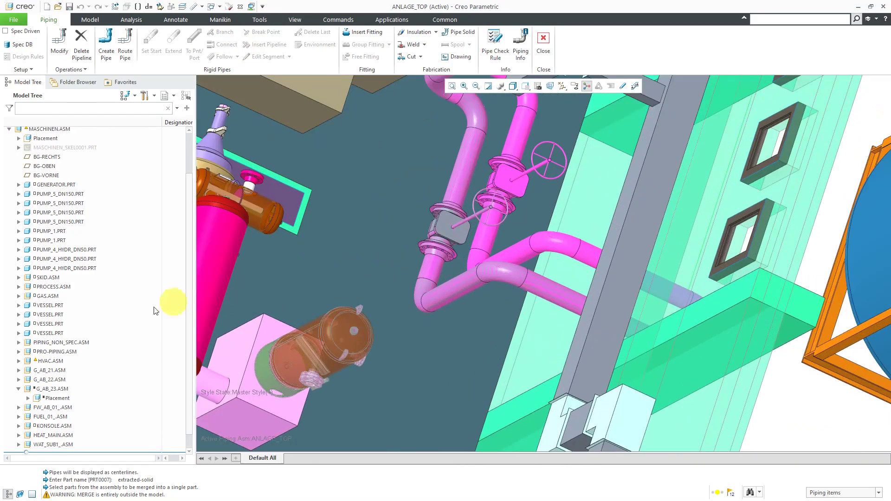
Collapse MASCHINEN.ASM and hide EXTRACTED-SOLID.PRT in the assembly.
left_click(9, 129)
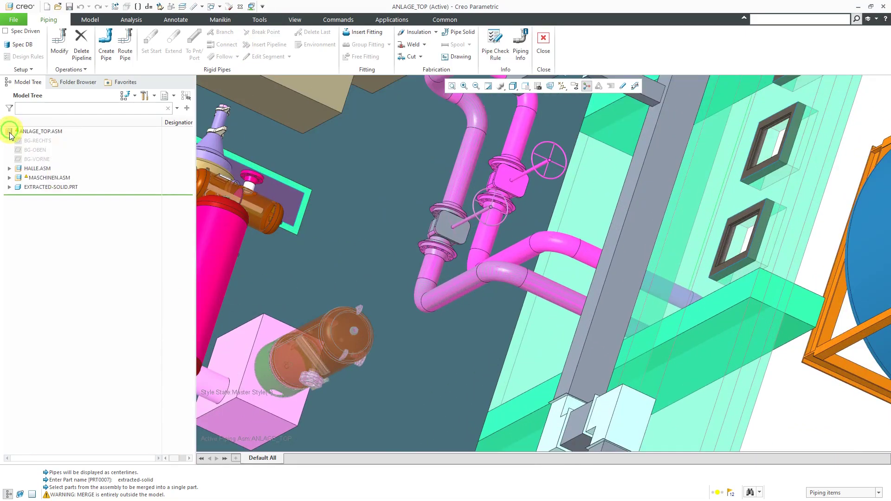
left_click(42, 190)
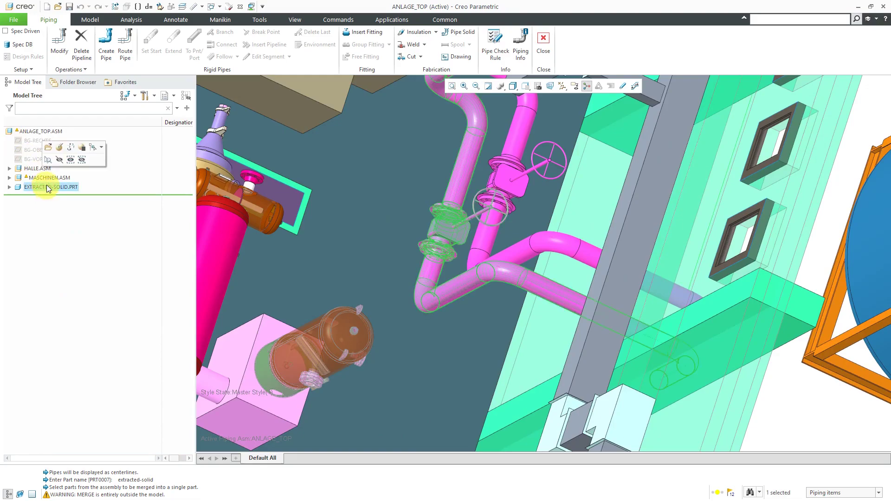
left_click(59, 160)
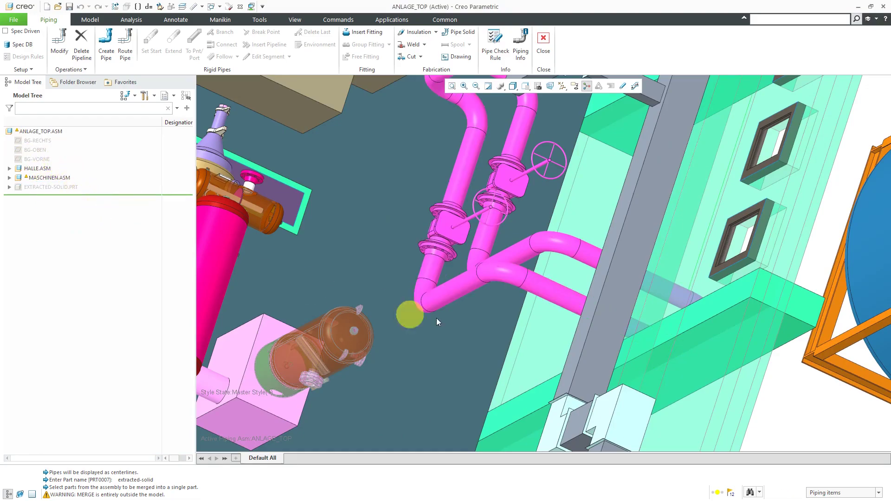
scroll(469, 315, "down", 2)
scroll(457, 303, "down", 2)
middle_click_drag(457, 304, 459, 267)
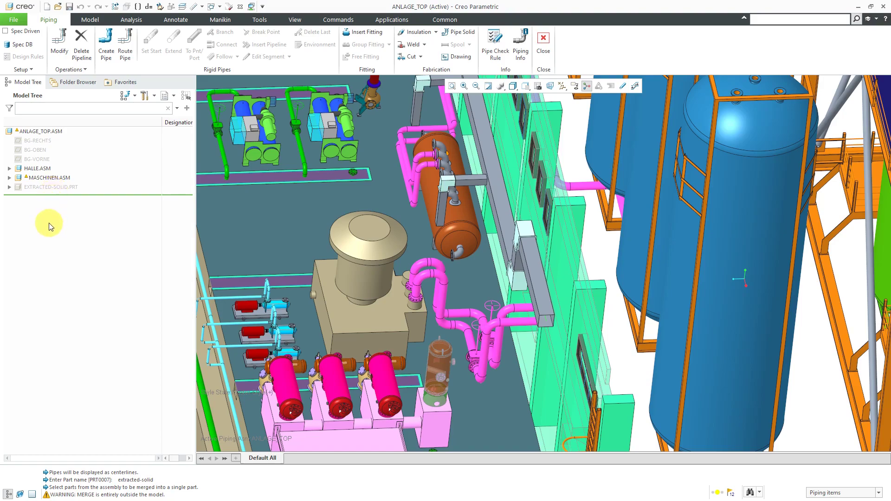
Delete EXTRACTED-SOLID.PRT using Extract Model's Delete option, then exit the command.
left_click(775, 18)
type("extra")
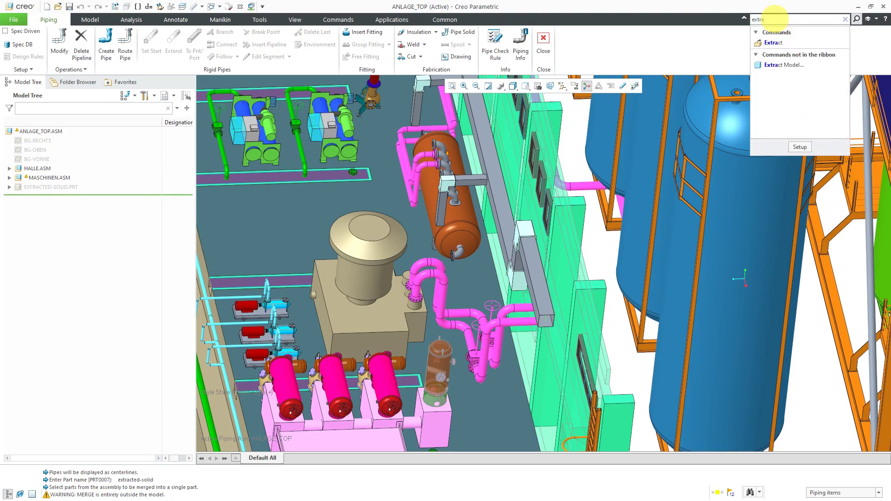
left_click(784, 65)
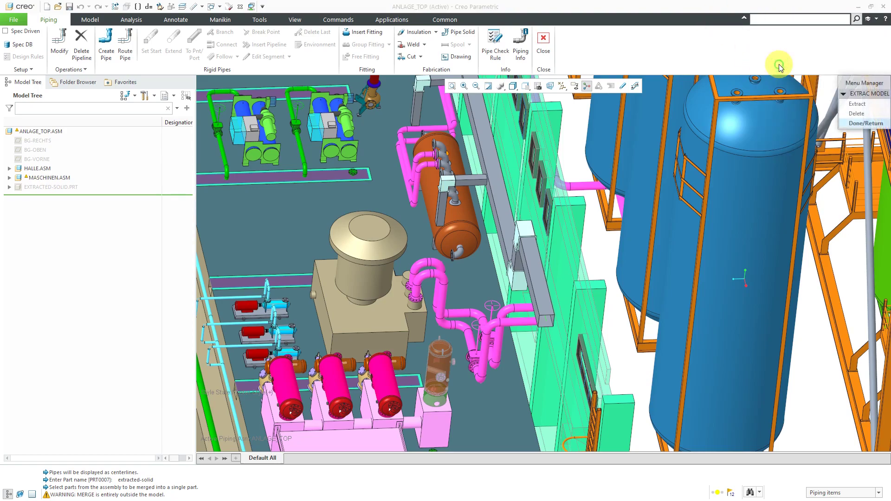
left_click(857, 114)
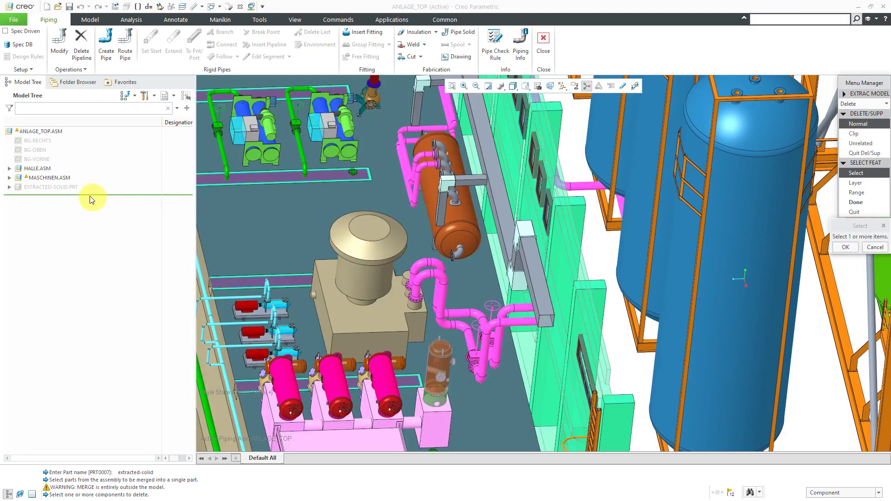
left_click(46, 187)
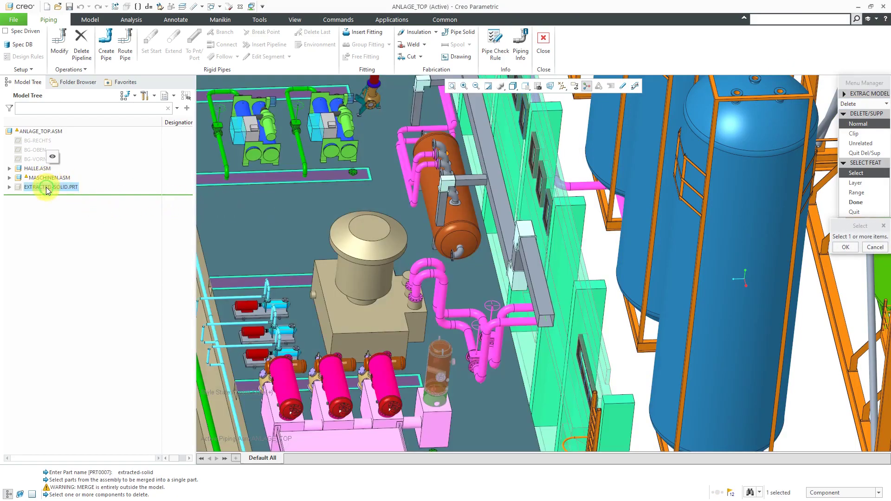
left_click(846, 247)
left_click(857, 202)
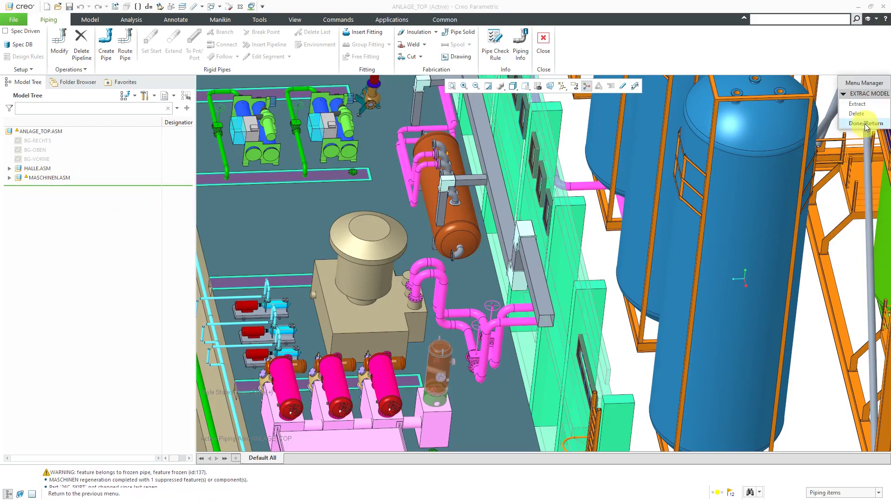
left_click(865, 123)
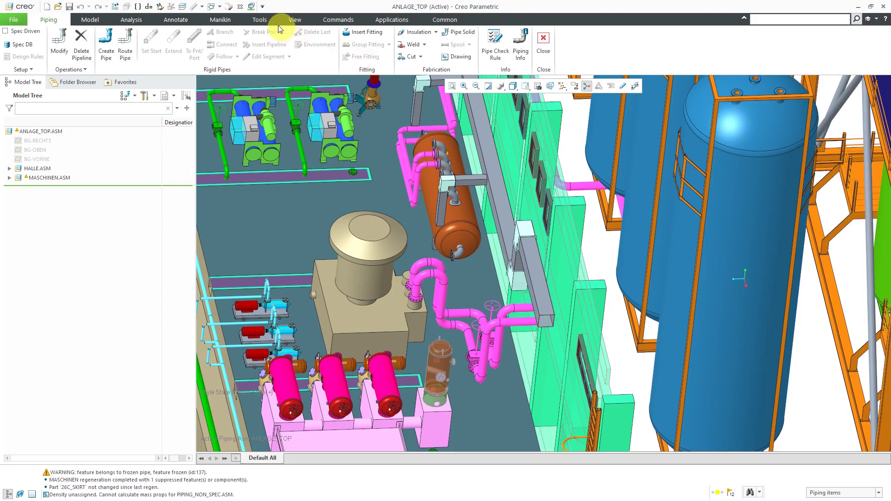
Switch to the EXTRACTED-SOLID.PRT window and regenerate it, causing its merge features to fail.
left_click(221, 10)
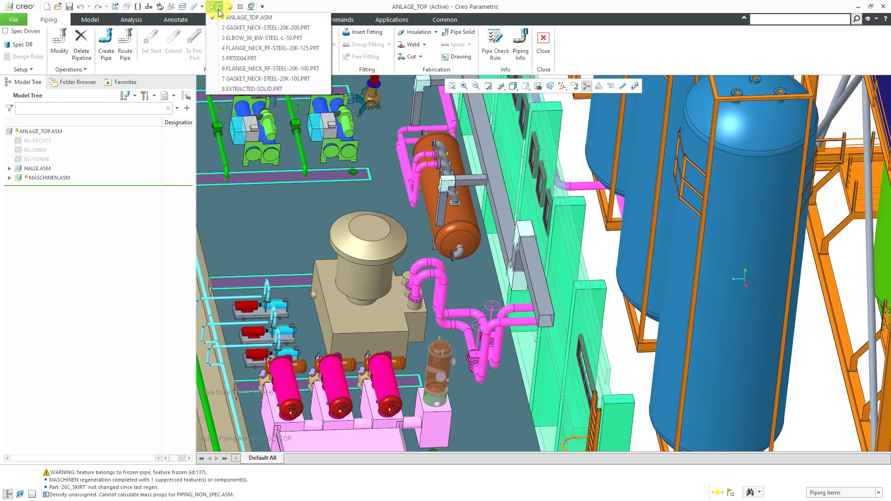
left_click(258, 90)
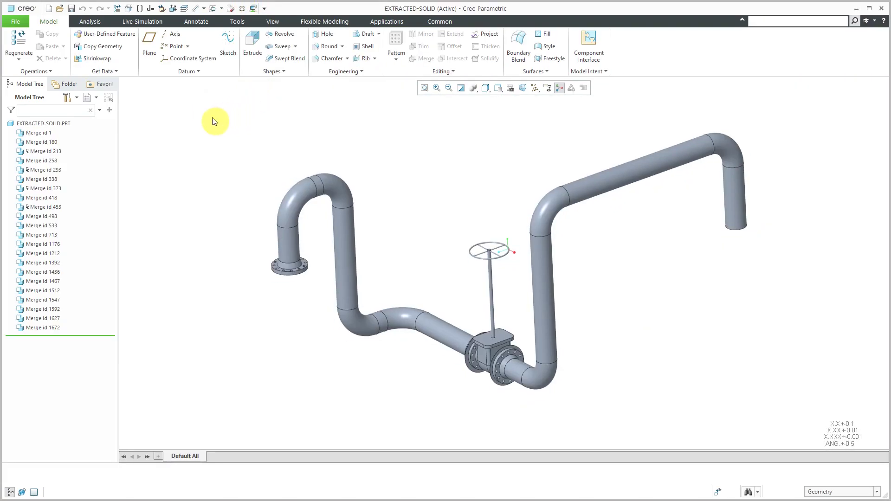
left_click(19, 41)
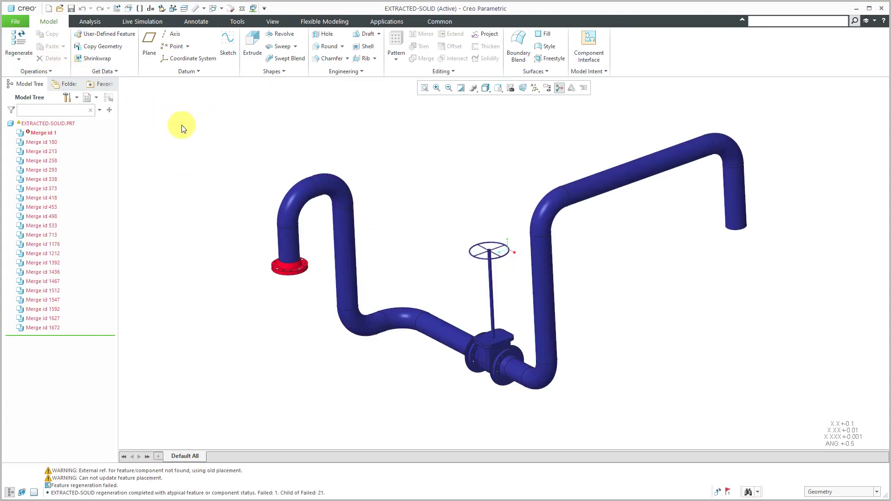